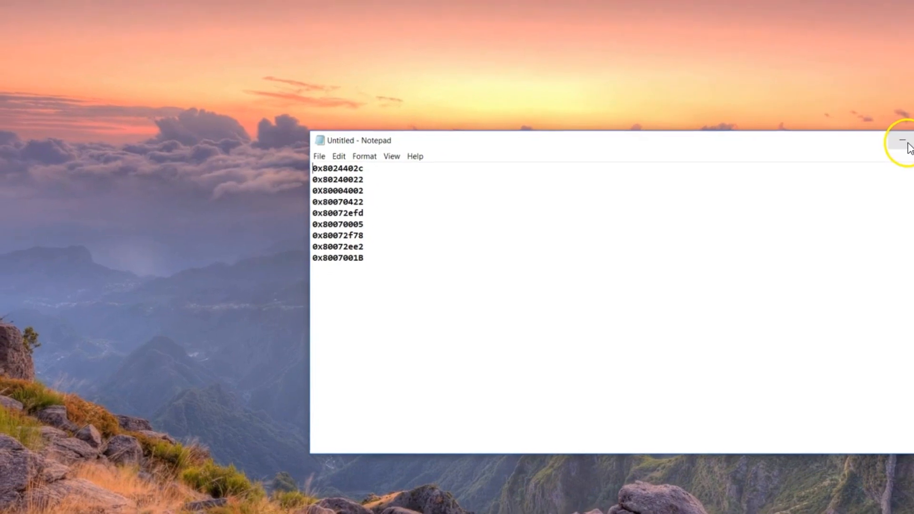
# Minimize the error-code note, find the Troubleshoot settings through Windows search and select the Windows Update troubleshooter.
pyautogui.click(906, 143)
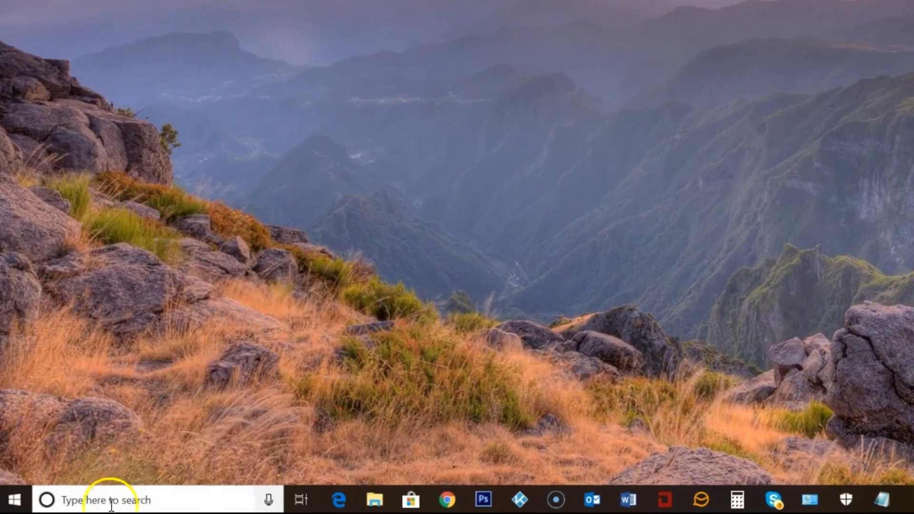
pyautogui.click(183, 499)
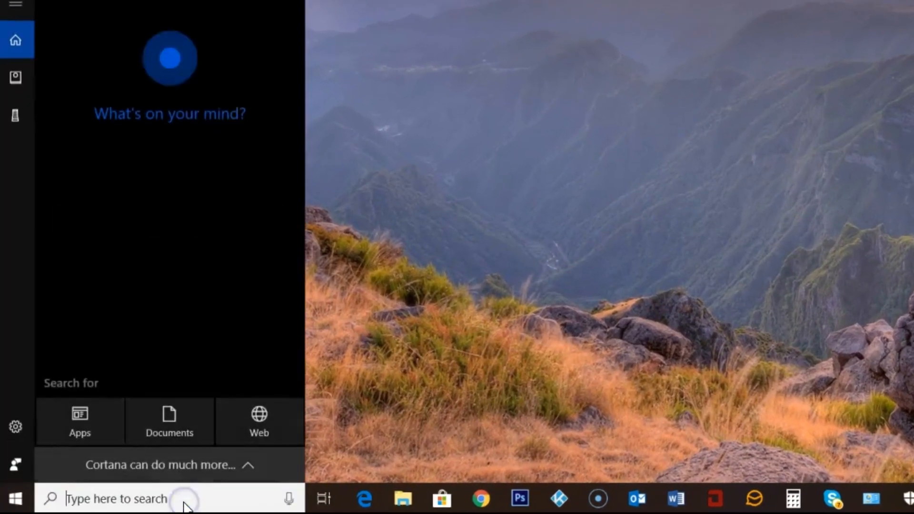
pyautogui.click(163, 499)
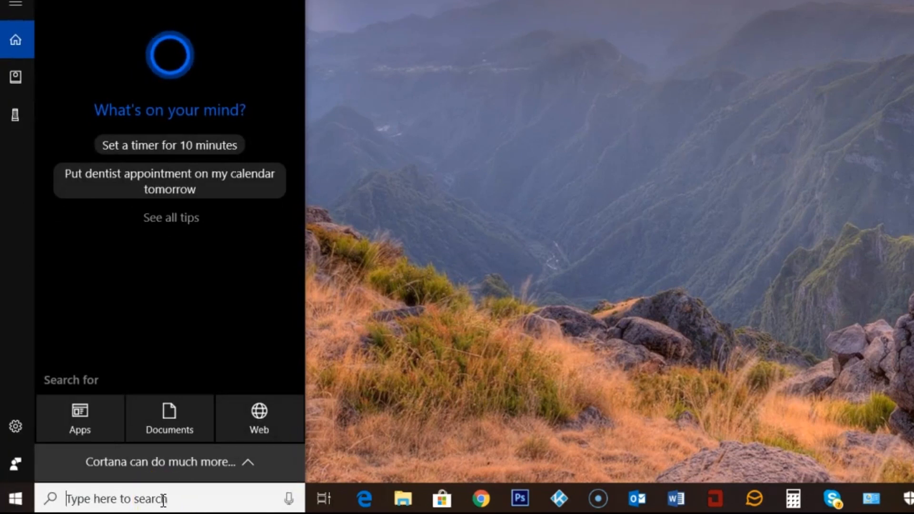
pyautogui.write('tr')
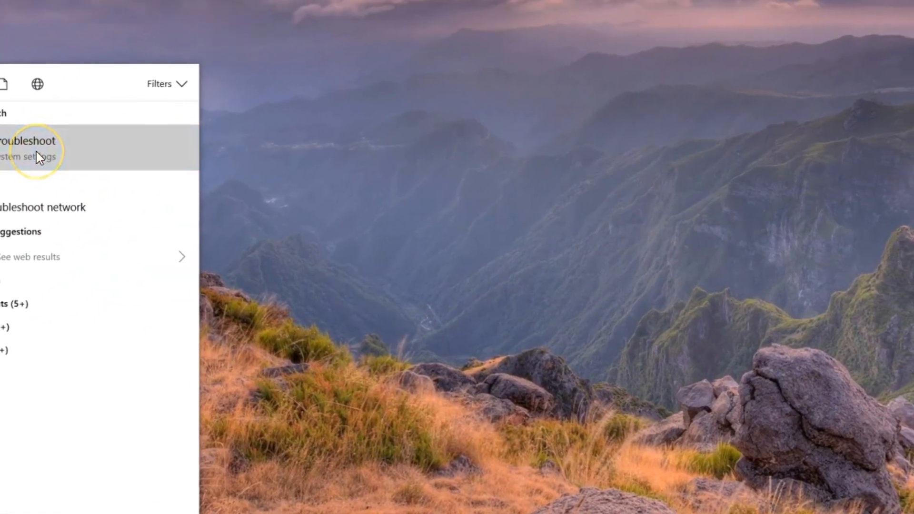
pyautogui.click(36, 151)
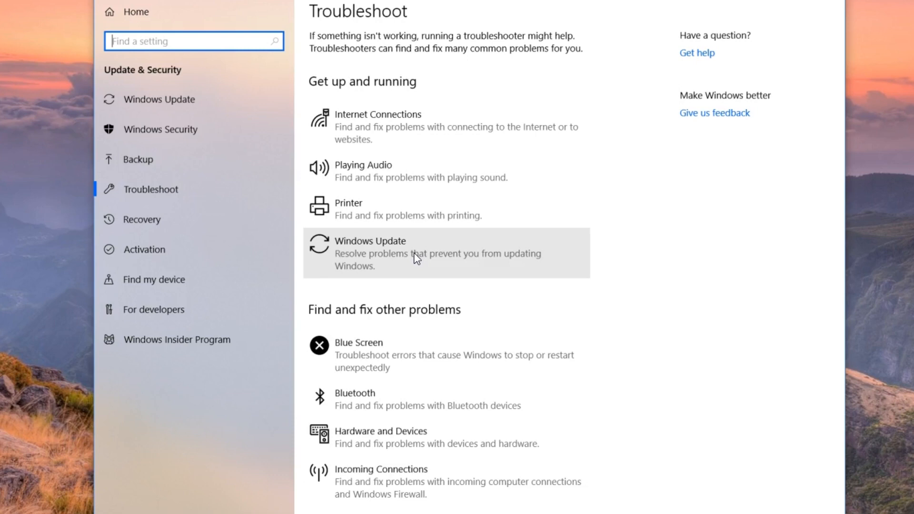
pyautogui.click(413, 264)
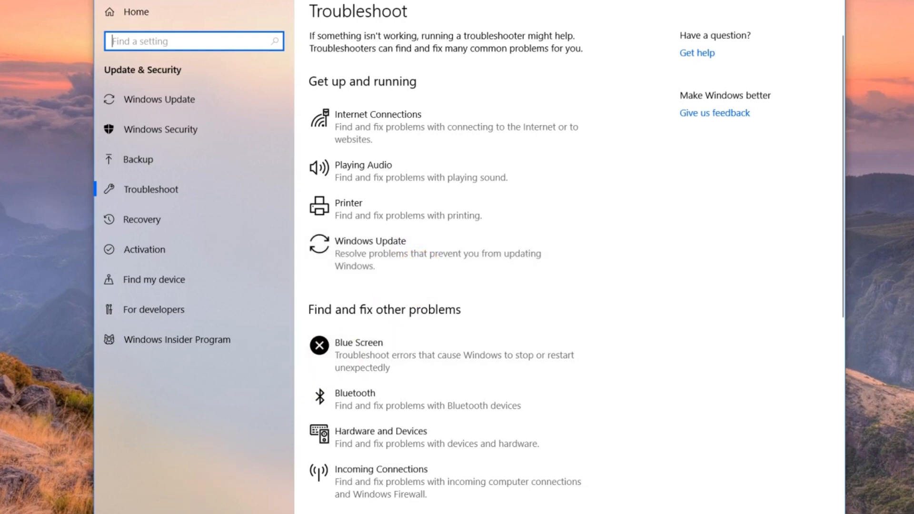
# Launch the wu170509.diagcab troubleshooter from New Volume (E:).
pyautogui.click(124, 513)
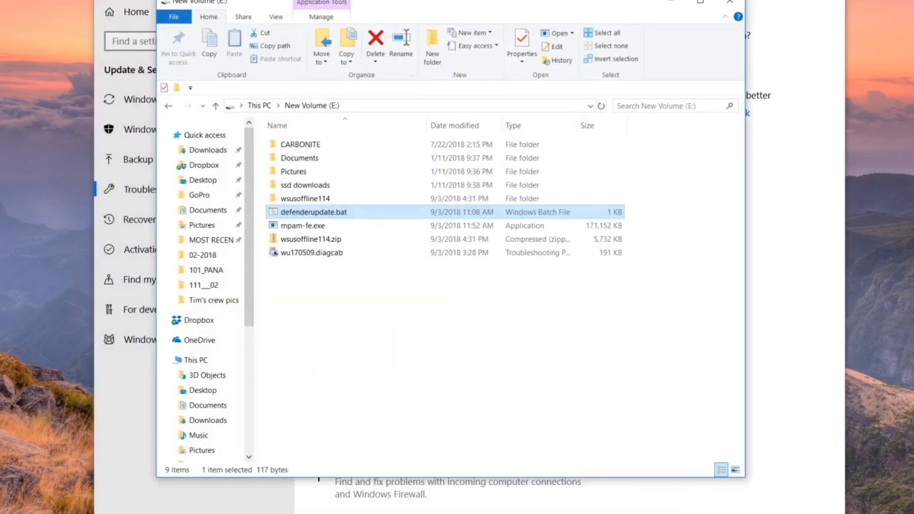
pyautogui.click(280, 256)
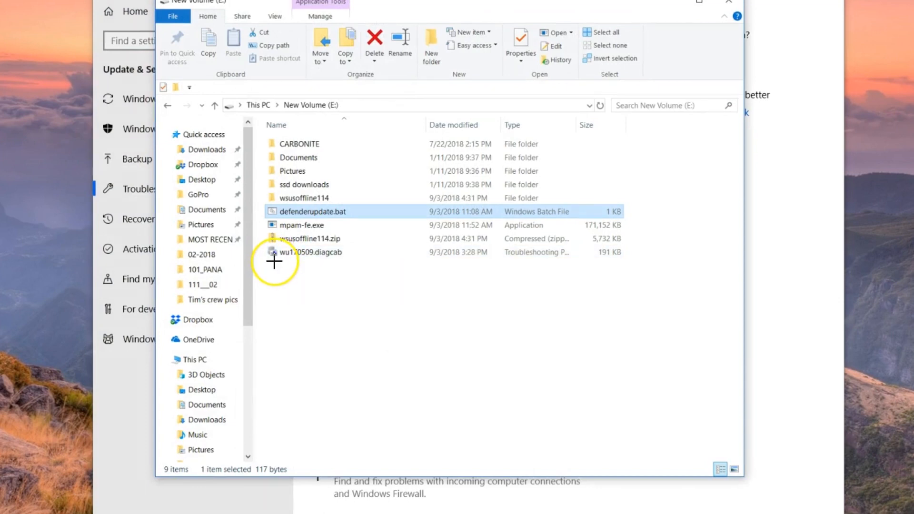
pyautogui.moveTo(264, 247)
pyautogui.mouseDown()
pyautogui.moveTo(292, 259)
pyautogui.moveTo(353, 260)
pyautogui.mouseUp()
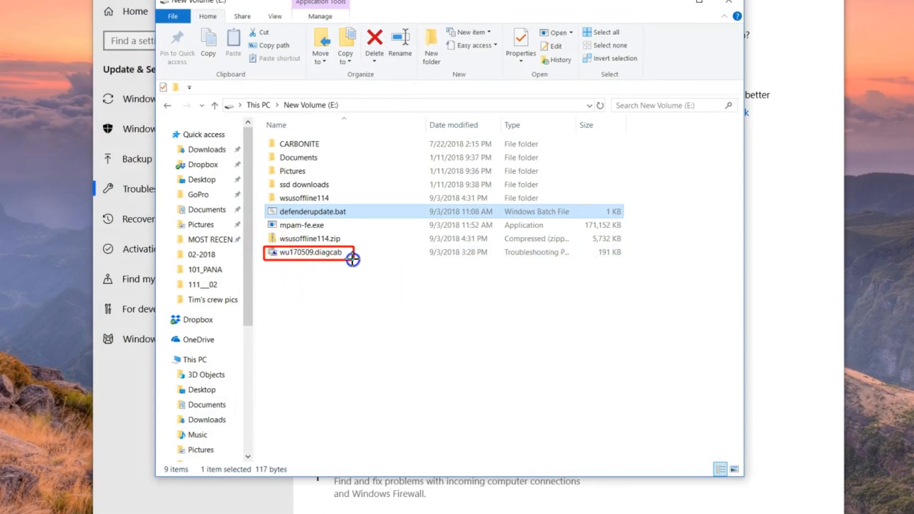
pyautogui.click(309, 254)
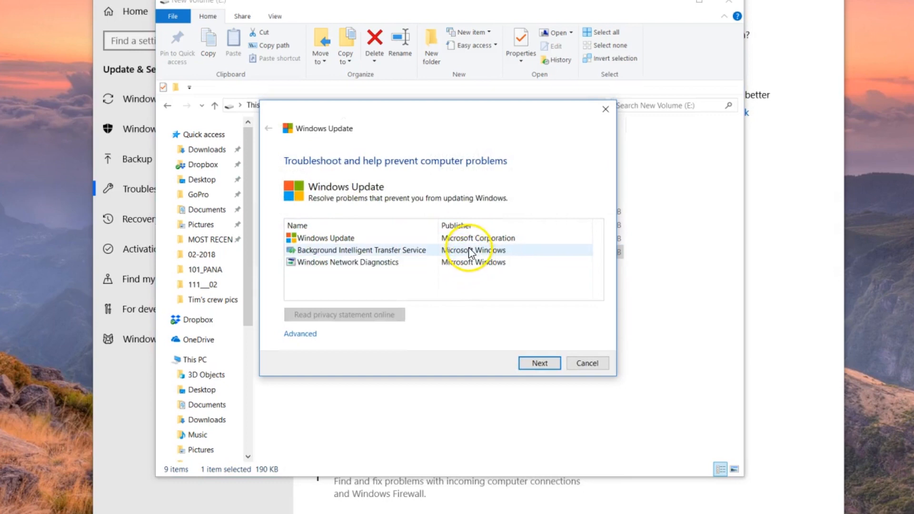
# Show the advanced options, run the Windows Update troubleshooter with automatic repairs, and run it again as an administrator.
pyautogui.click(296, 334)
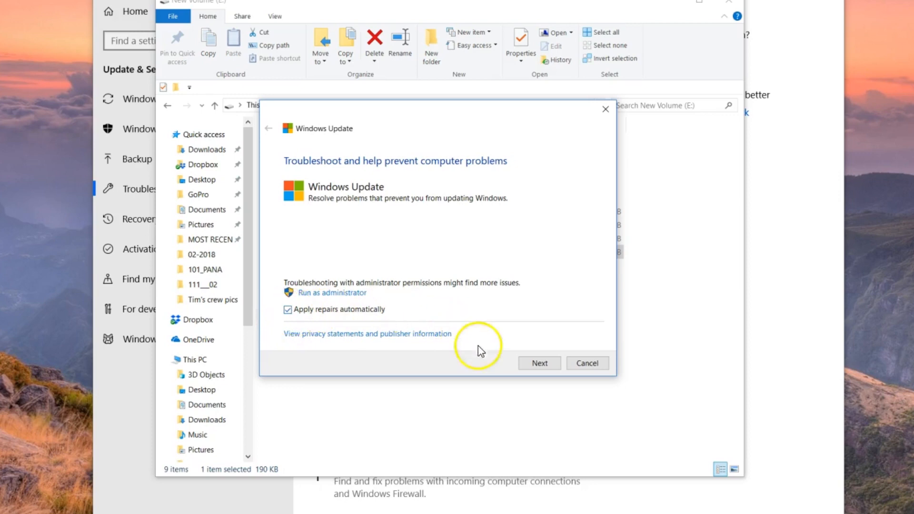
pyautogui.click(537, 362)
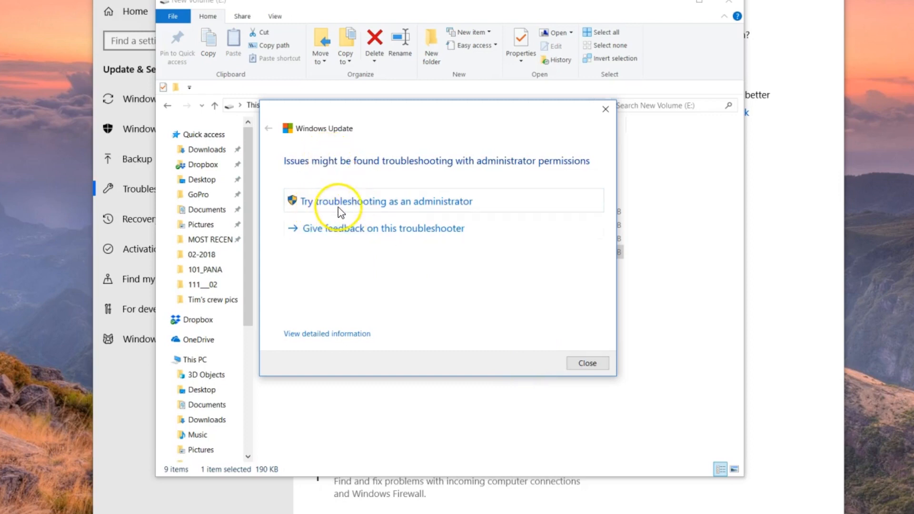
pyautogui.click(367, 205)
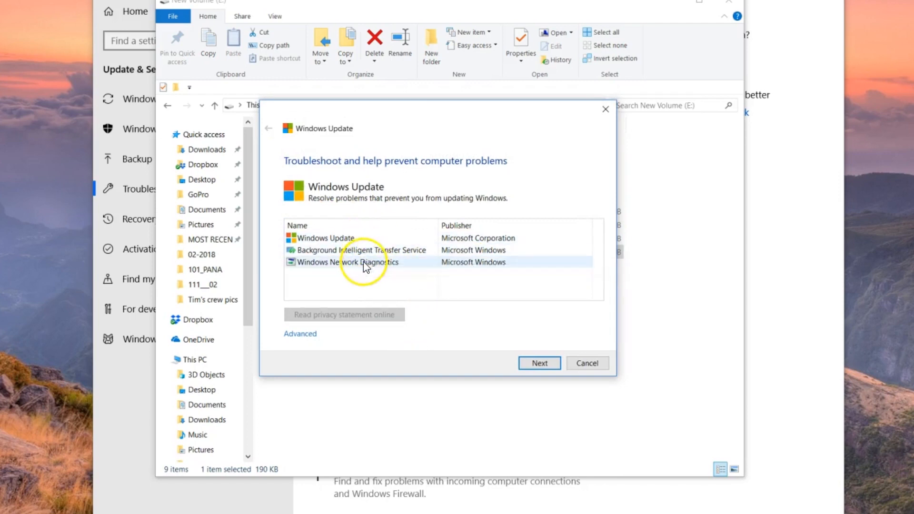
pyautogui.click(535, 364)
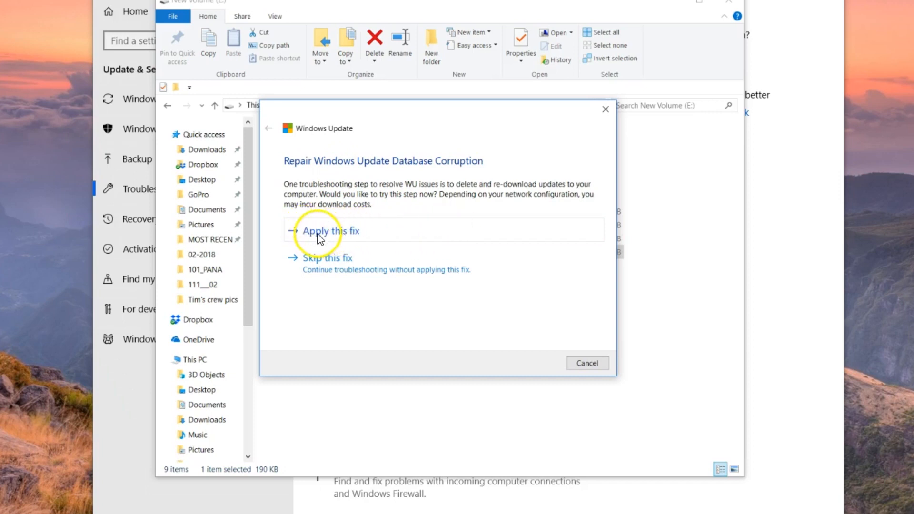
# Skip the update database corruption repair and the pending updates fix, and close the troubleshooter.
pyautogui.click(315, 265)
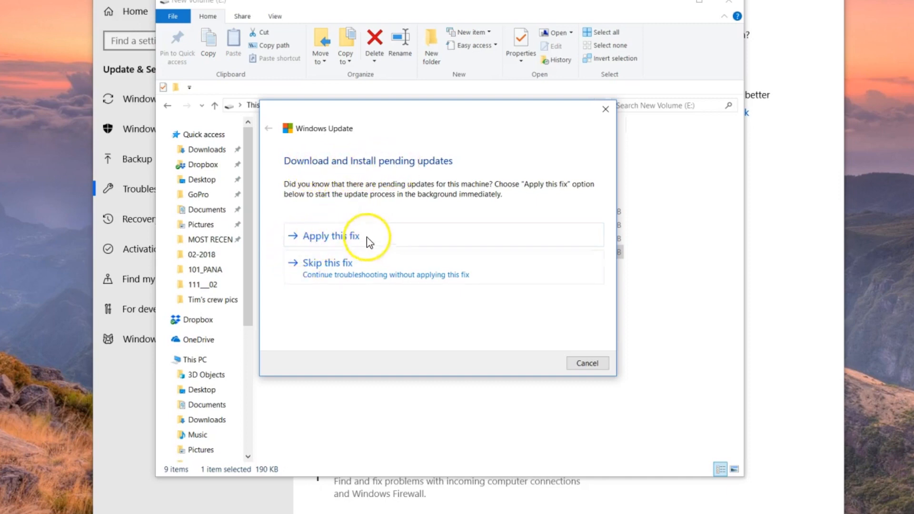
pyautogui.click(335, 273)
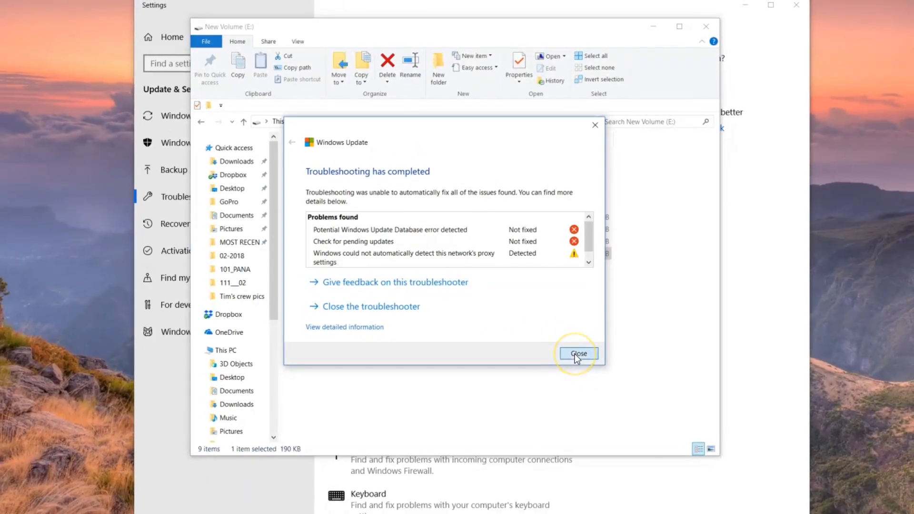
pyautogui.click(576, 355)
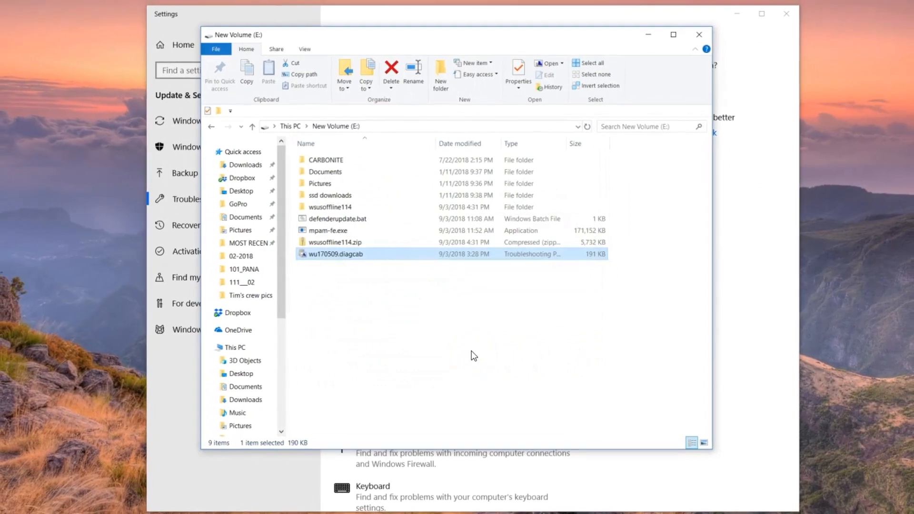
# Minimize the New Volume (E:), Settings and Windows Defender Security Center windows.
pyautogui.click(645, 38)
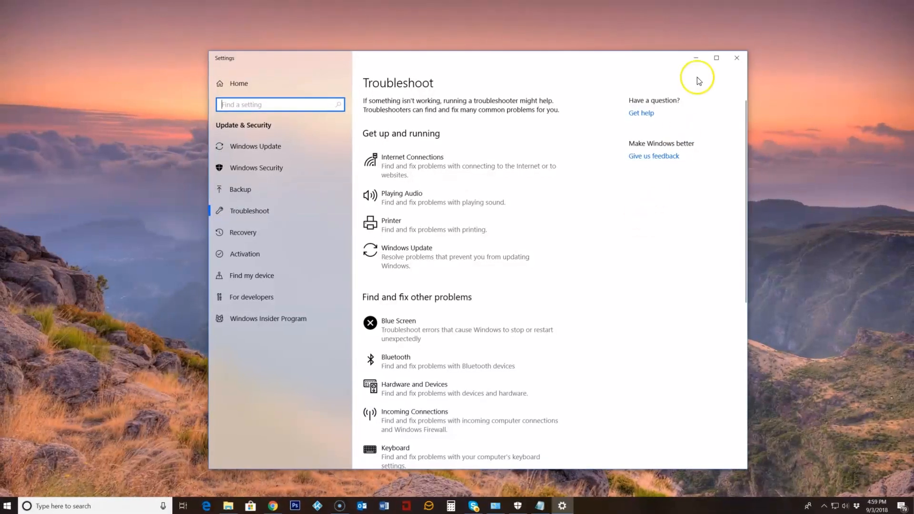
pyautogui.click(700, 54)
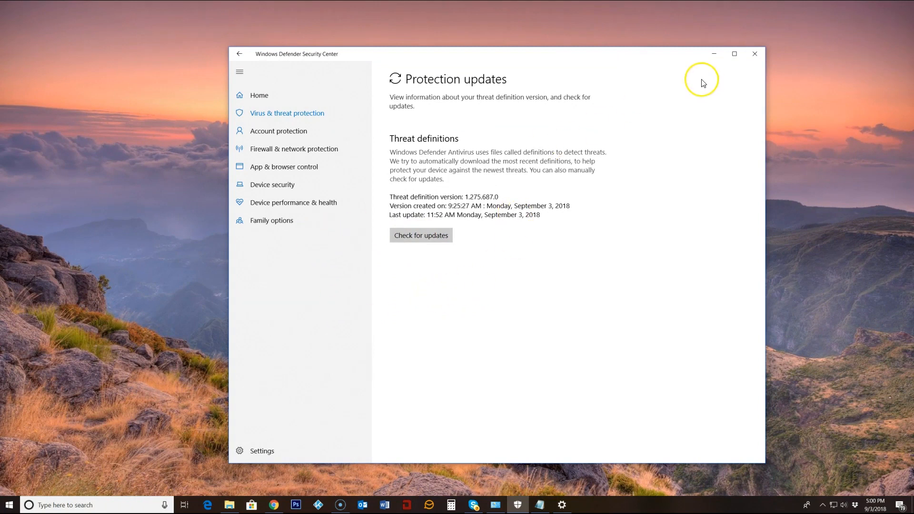
pyautogui.click(714, 57)
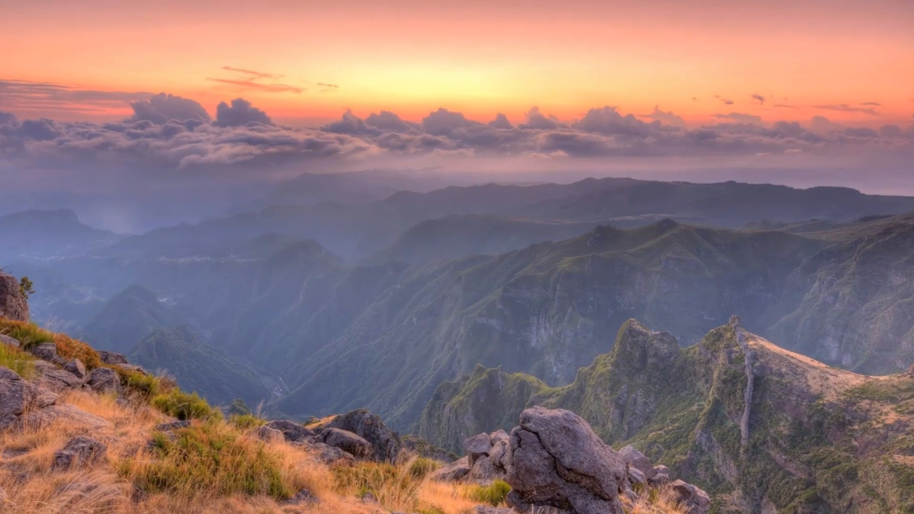
# Open defenderupdate.bat from New Volume (E:) for editing in Notepad.
pyautogui.click(165, 502)
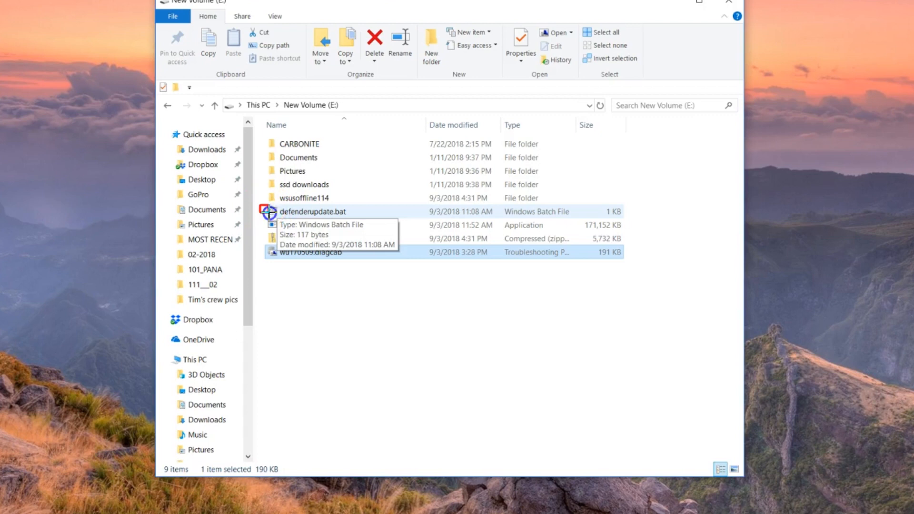
pyautogui.moveTo(349, 216); pyautogui.dragTo(350, 216)
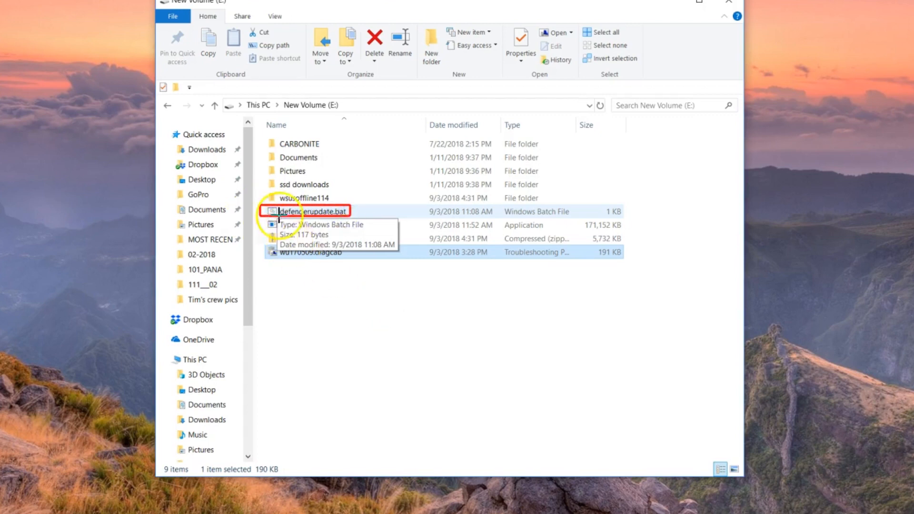
pyautogui.press('Escape')
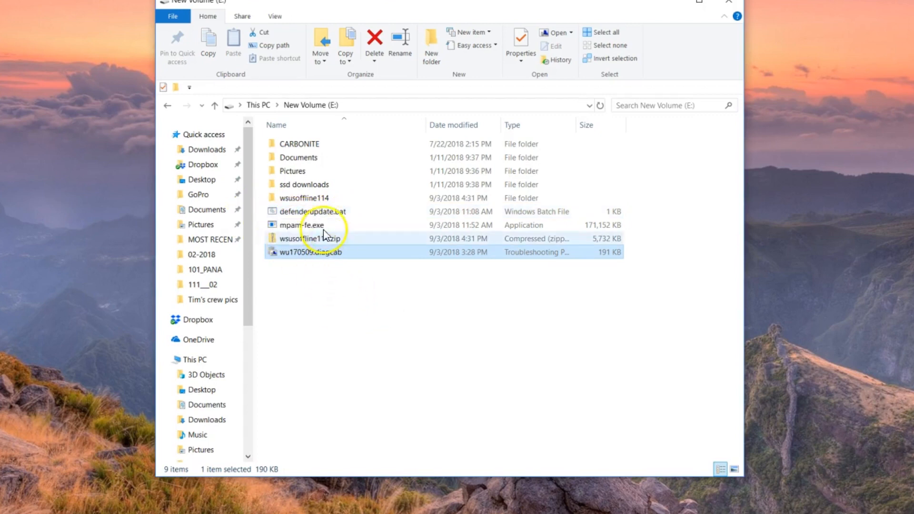
pyautogui.rightClick(299, 211)
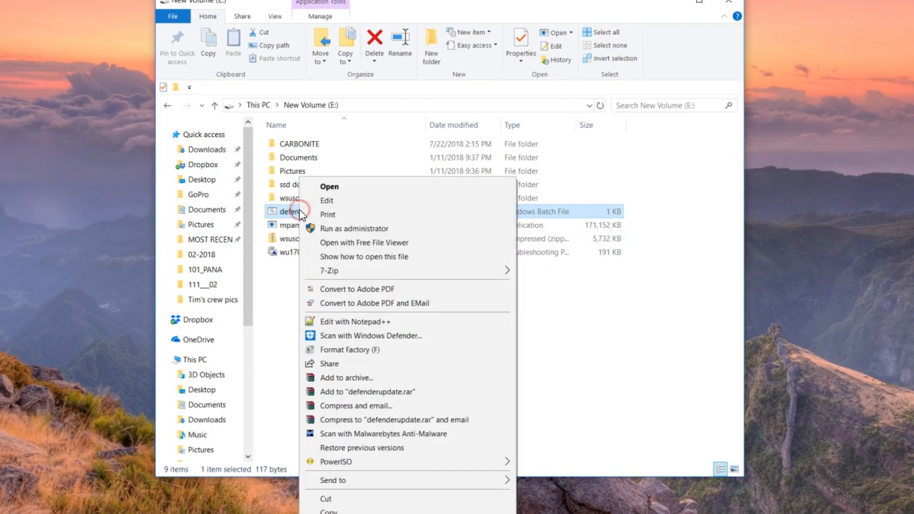
pyautogui.click(326, 201)
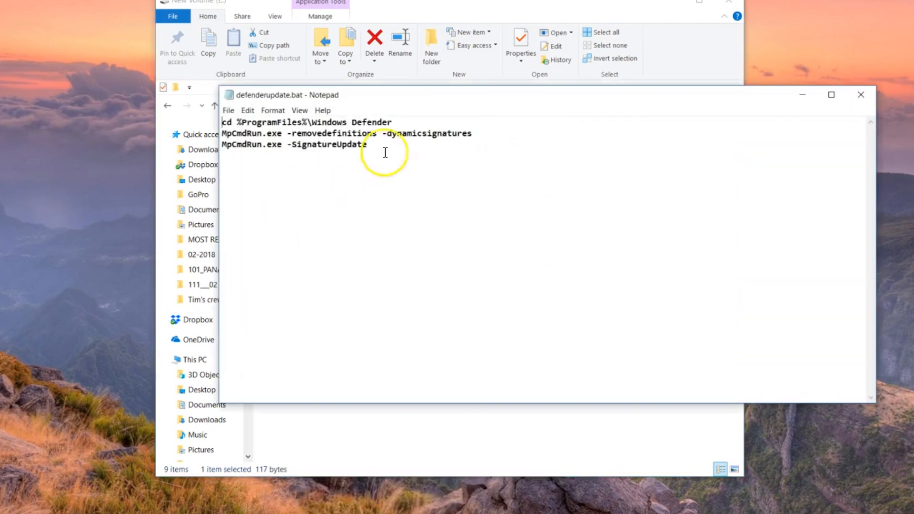
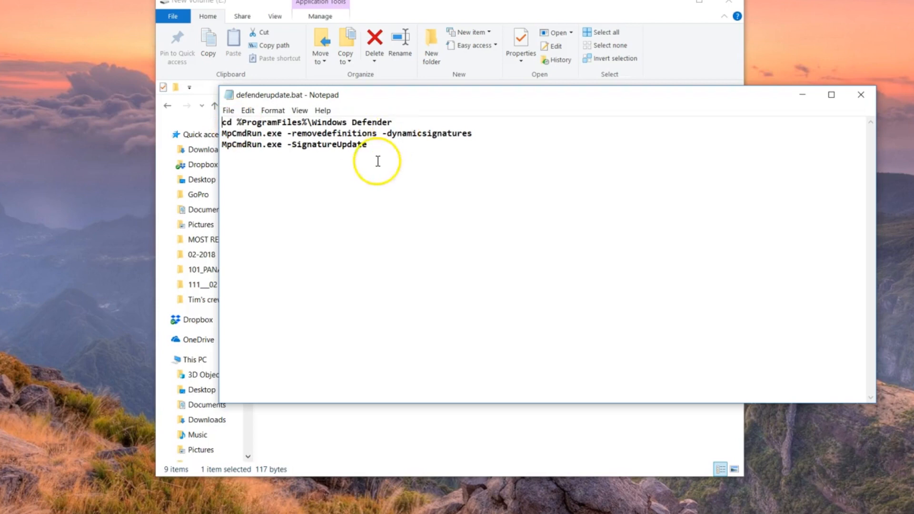
# Start saving defenderupdate.bat under the All Files type, cancel the save and minimize Notepad.
pyautogui.click(228, 114)
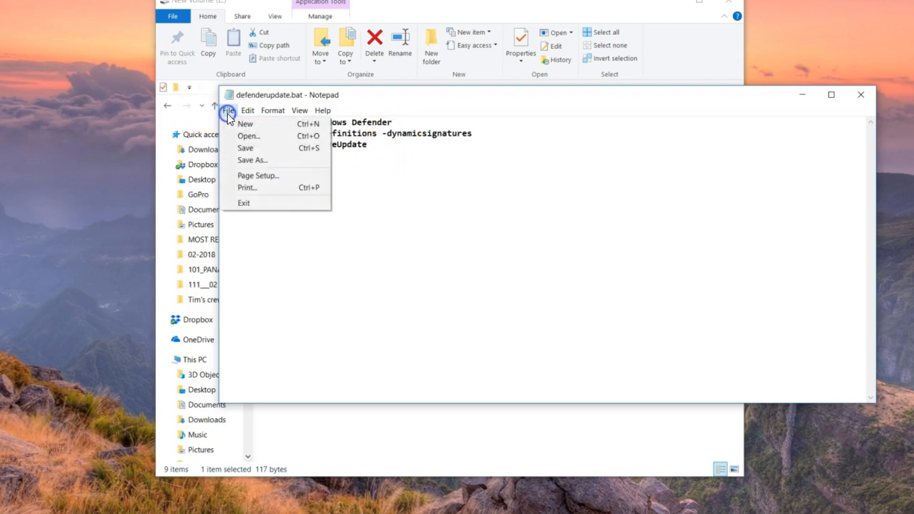
pyautogui.click(248, 161)
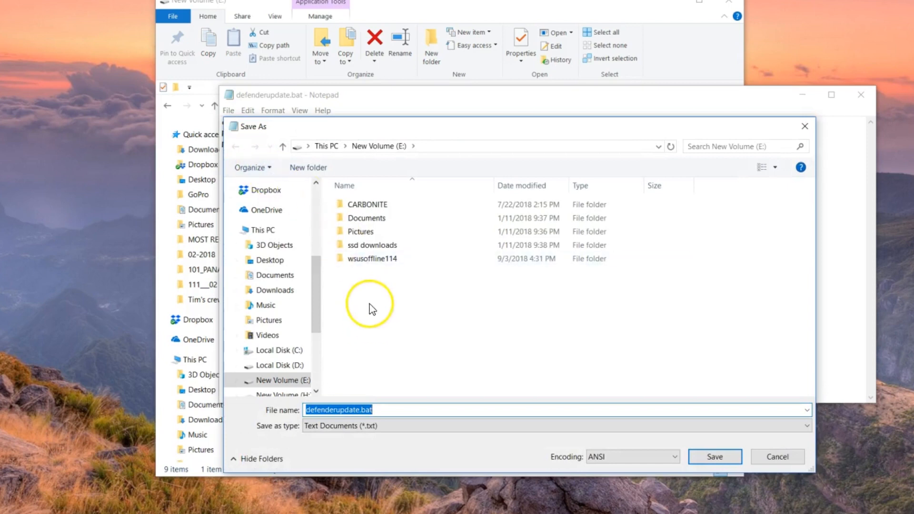
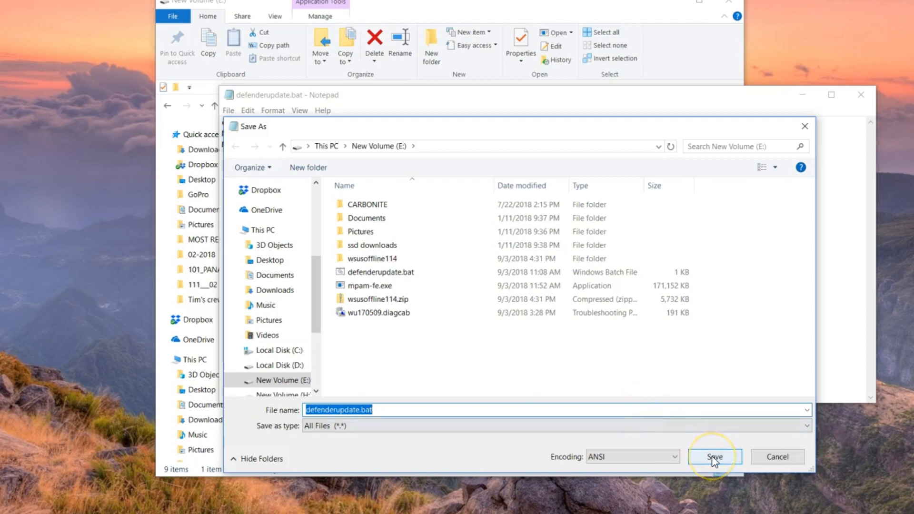
pyautogui.click(804, 126)
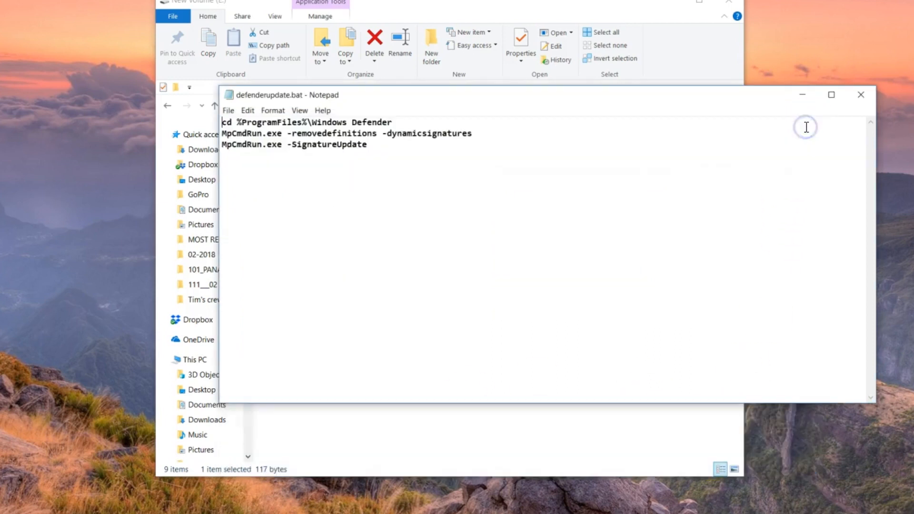
pyautogui.click(802, 96)
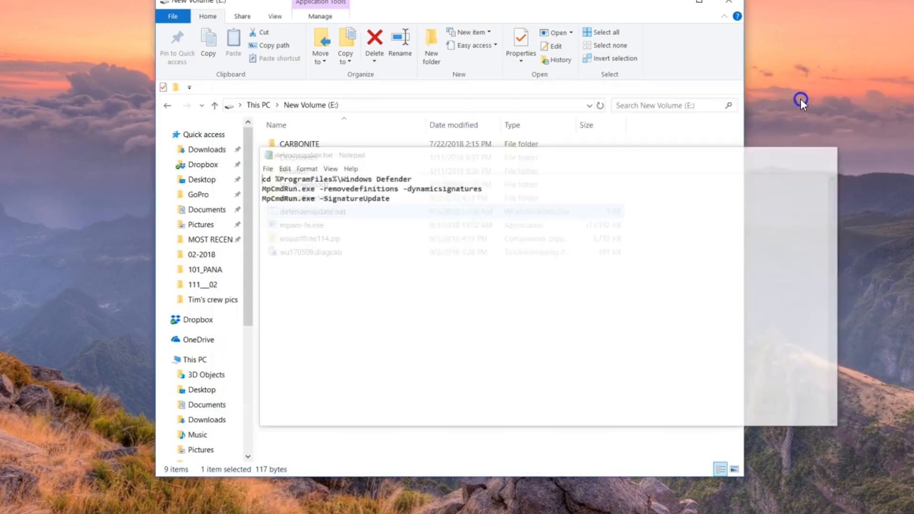
# Run defenderupdate.bat from New Volume (E:) and minimize the folder window.
pyautogui.moveTo(283, 224)
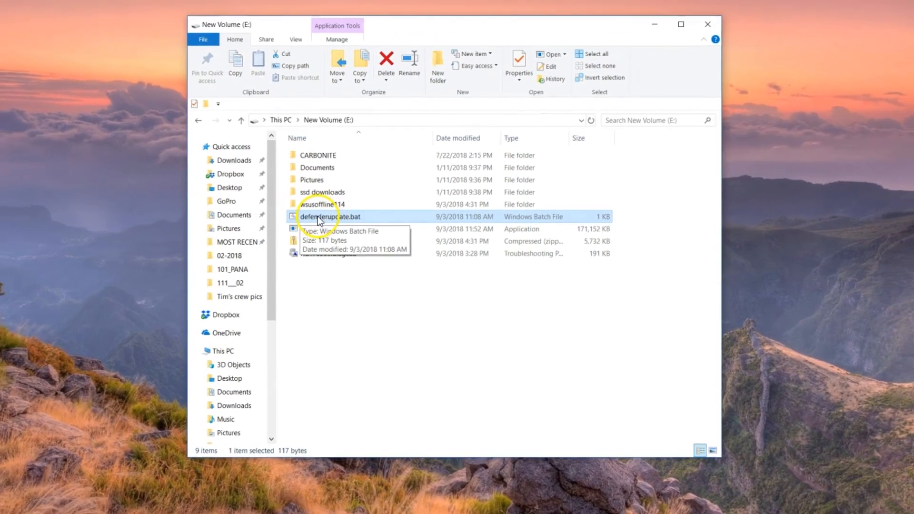
pyautogui.doubleClick(363, 228)
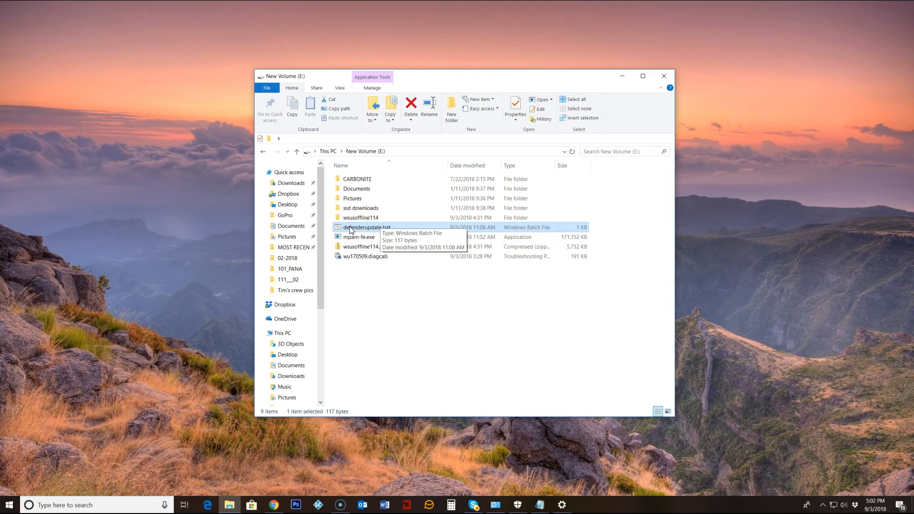
pyautogui.click(490, 336)
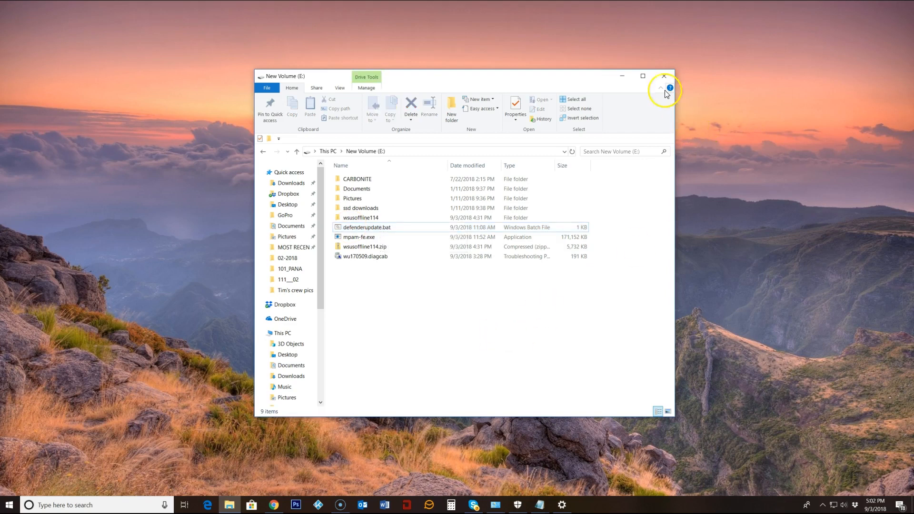
pyautogui.click(618, 76)
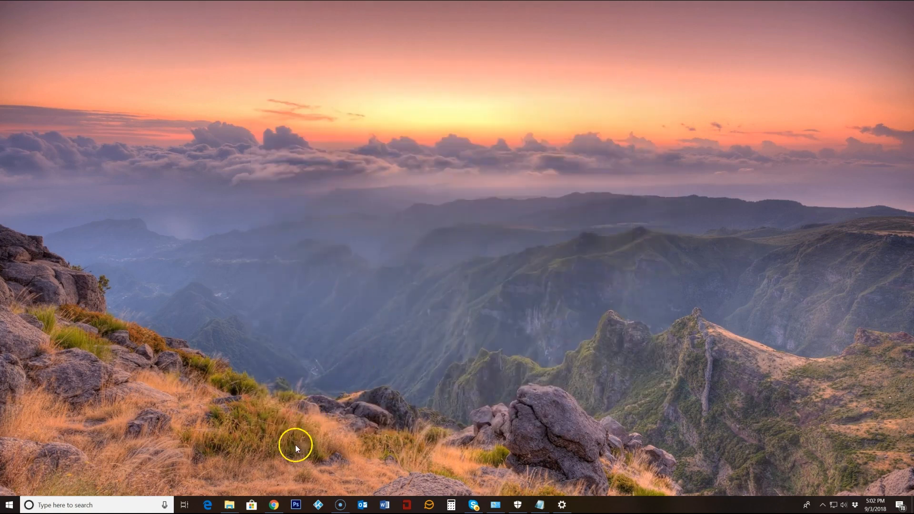
# Switch to Chrome and examine the manual definition downloads for Windows Defender Antivirus for Windows 10 and Windows 8.1.
pyautogui.click(273, 506)
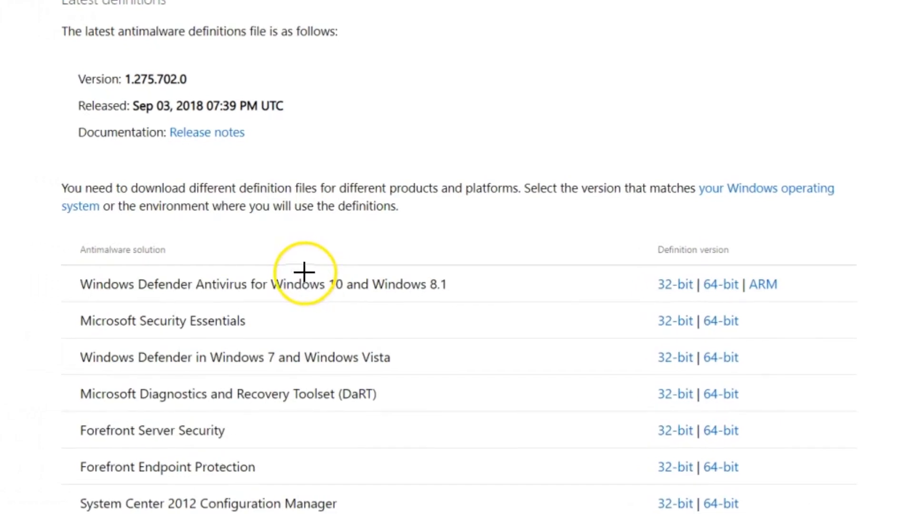
pyautogui.moveTo(44, 266)
pyautogui.mouseDown()
pyautogui.moveTo(193, 324)
pyautogui.moveTo(507, 296)
pyautogui.moveTo(875, 308)
pyautogui.mouseUp()
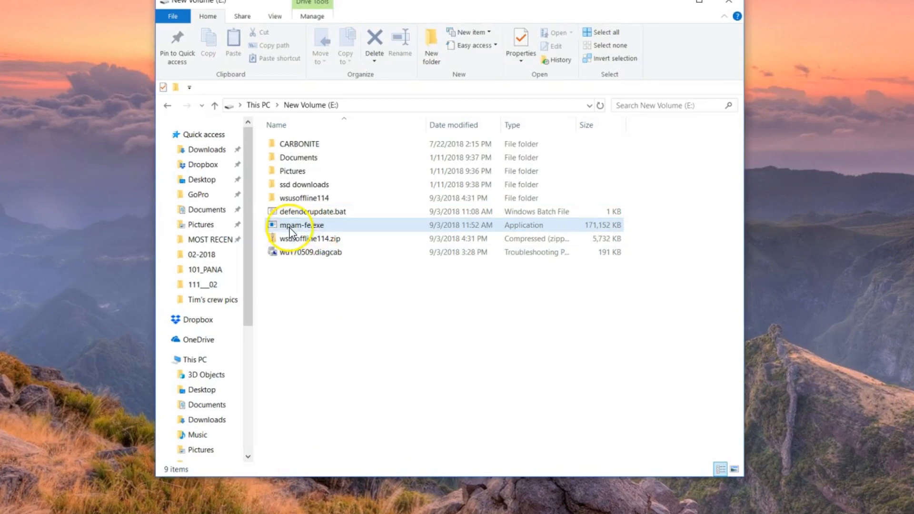
# Select the downloaded mpam-fe.exe definitions file in New Volume (E:) and minimize the folder window.
pyautogui.click(305, 225)
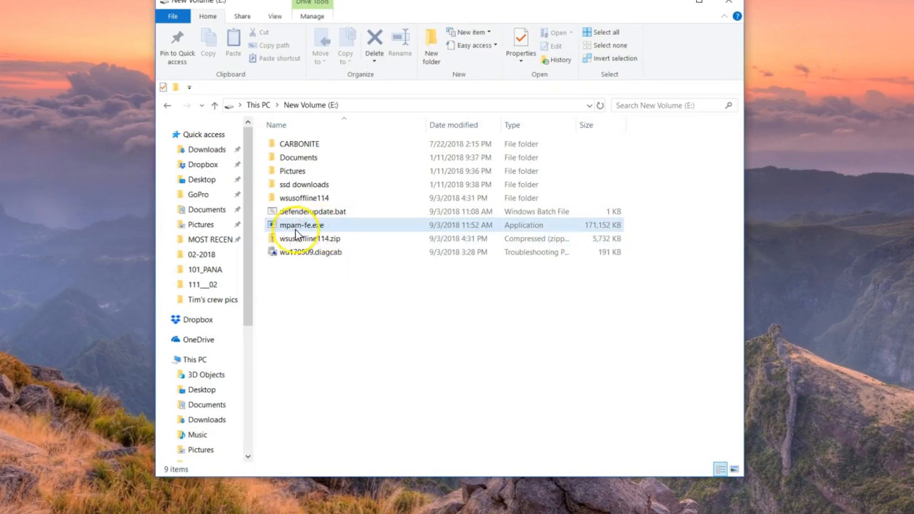
pyautogui.click(261, 219)
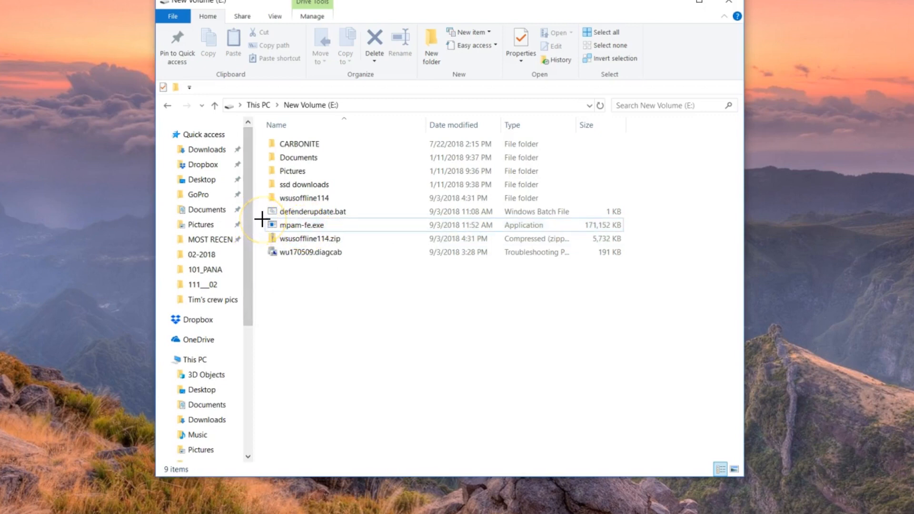
pyautogui.moveTo(262, 218); pyautogui.dragTo(322, 231)
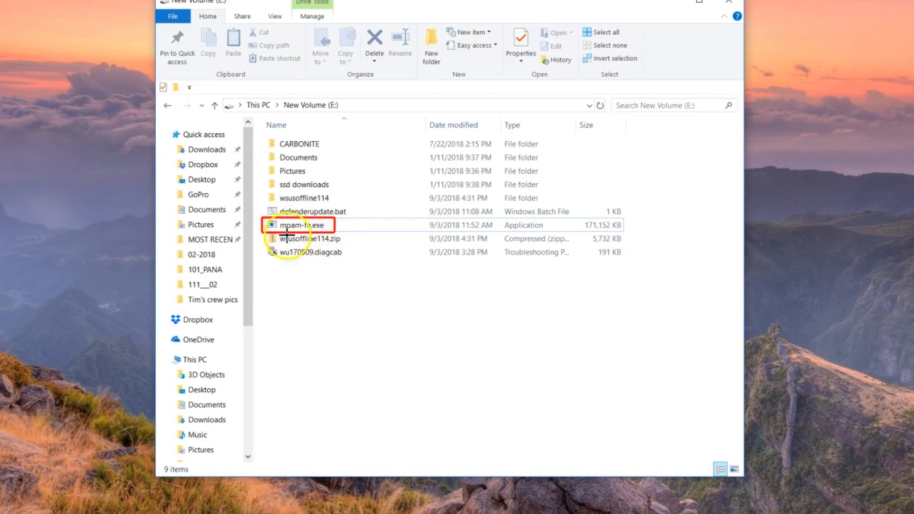
pyautogui.press('Escape')
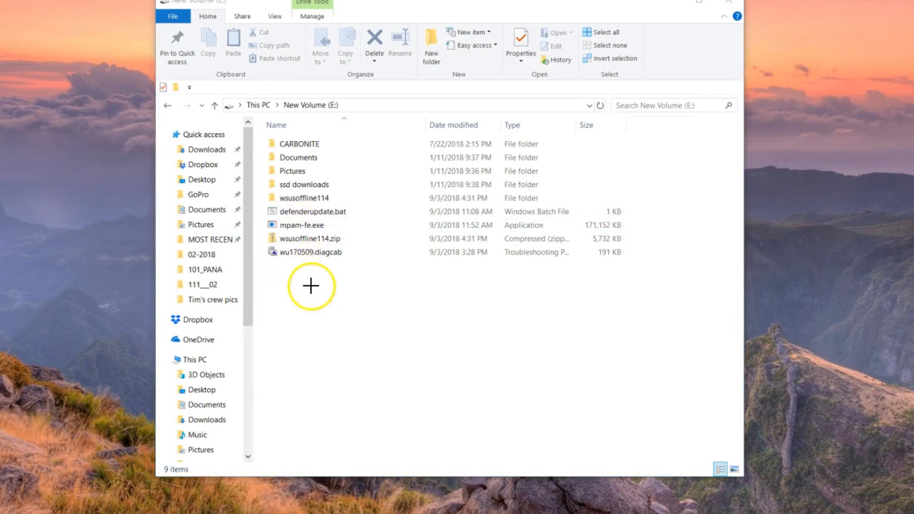
pyautogui.click(288, 229)
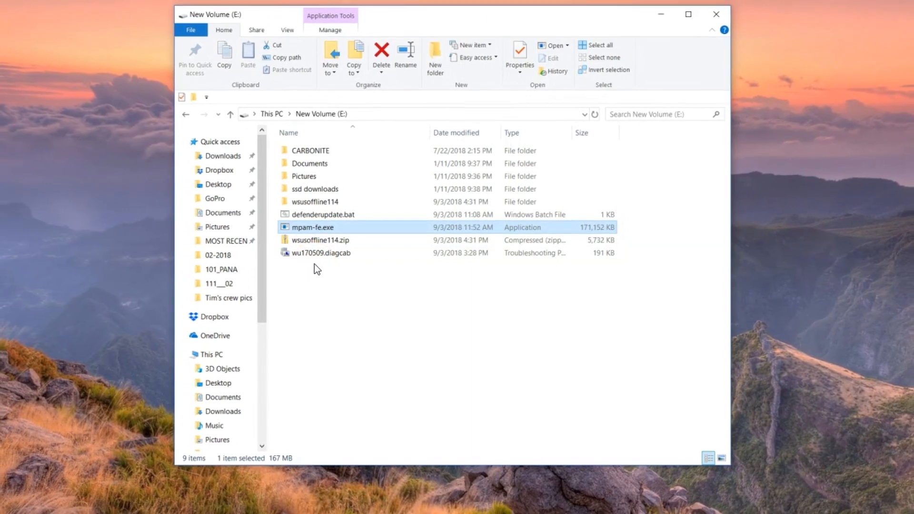
pyautogui.moveTo(310, 229)
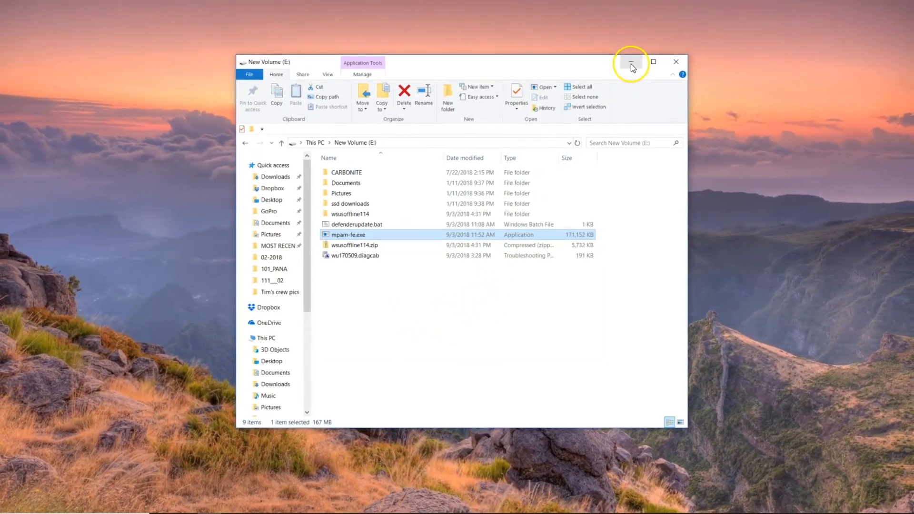
pyautogui.click(630, 65)
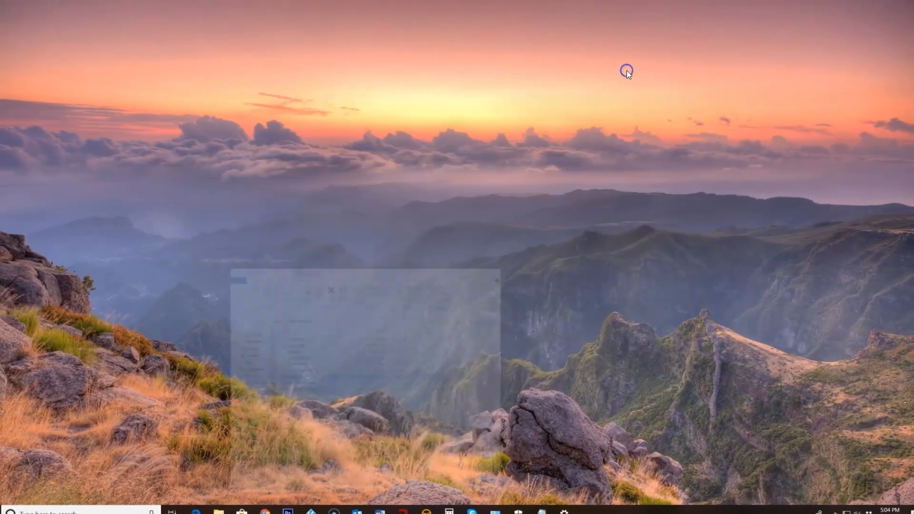
# Switch to Chrome, view the WSUS Offline Update download page and minimize the browser.
pyautogui.click(272, 504)
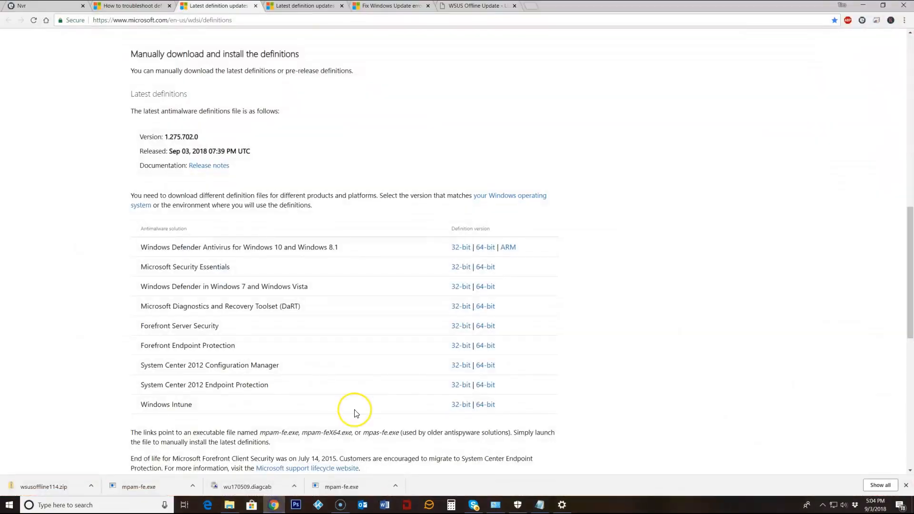
pyautogui.click(474, 6)
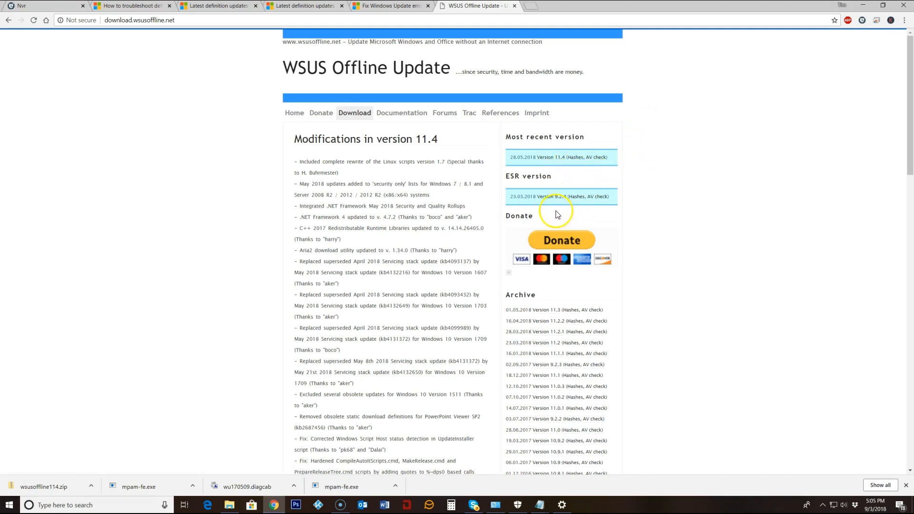
pyautogui.click(864, 7)
# Launch UpdateGenerator.exe from the wsusoffline folder inside wsusoffline114 on New Volume (E:).
pyautogui.click(224, 506)
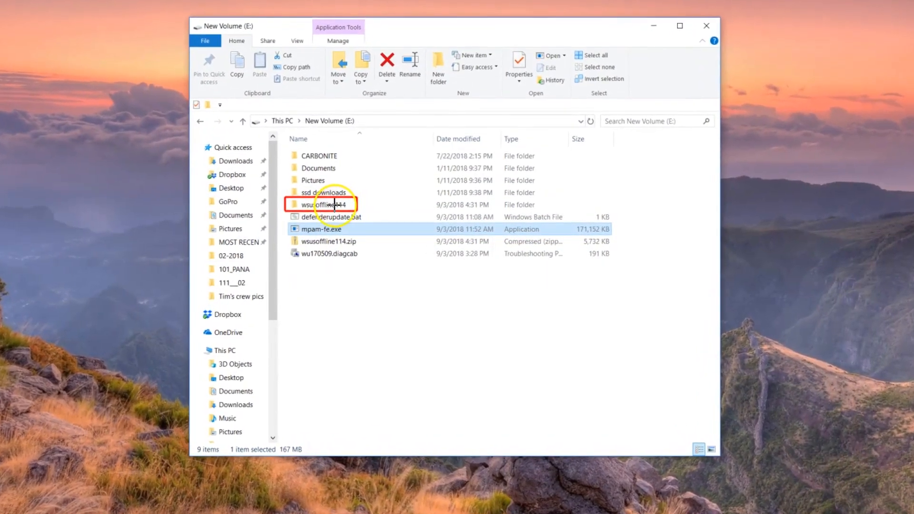
pyautogui.click(335, 205)
pyautogui.doubleClick(329, 205)
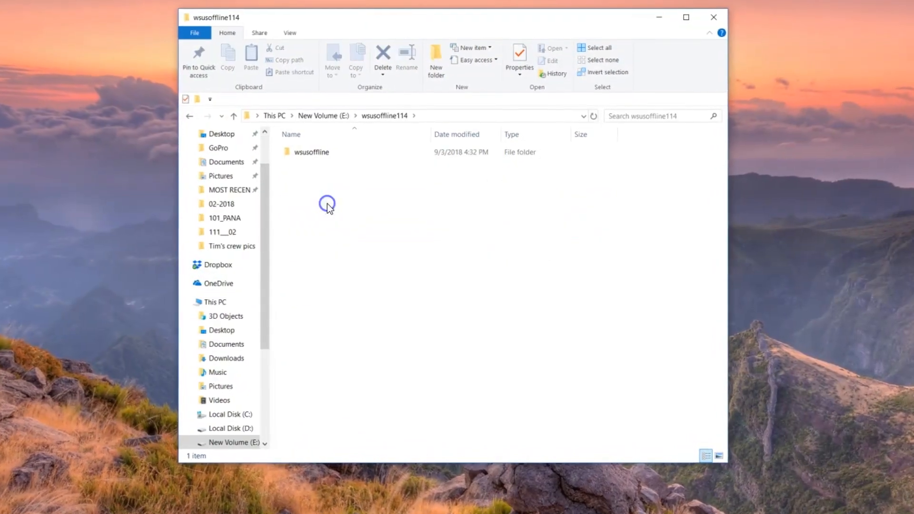
pyautogui.doubleClick(301, 153)
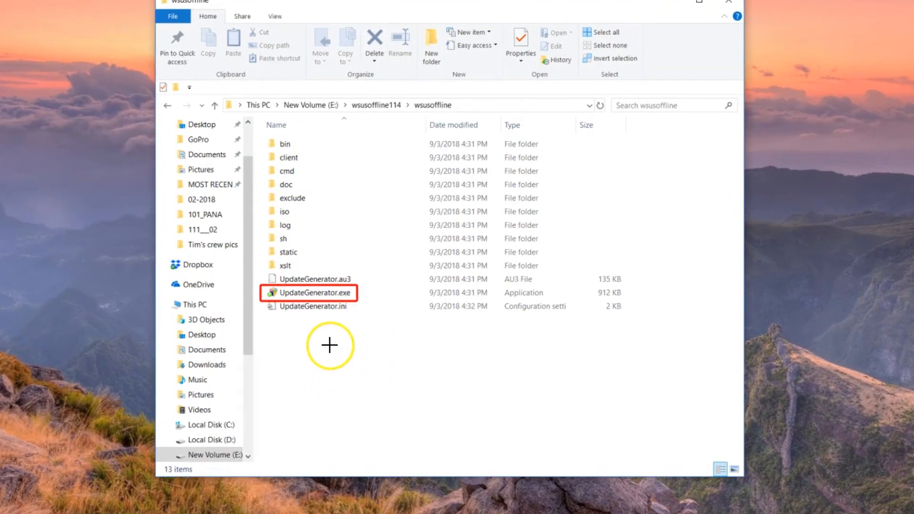
pyautogui.doubleClick(321, 293)
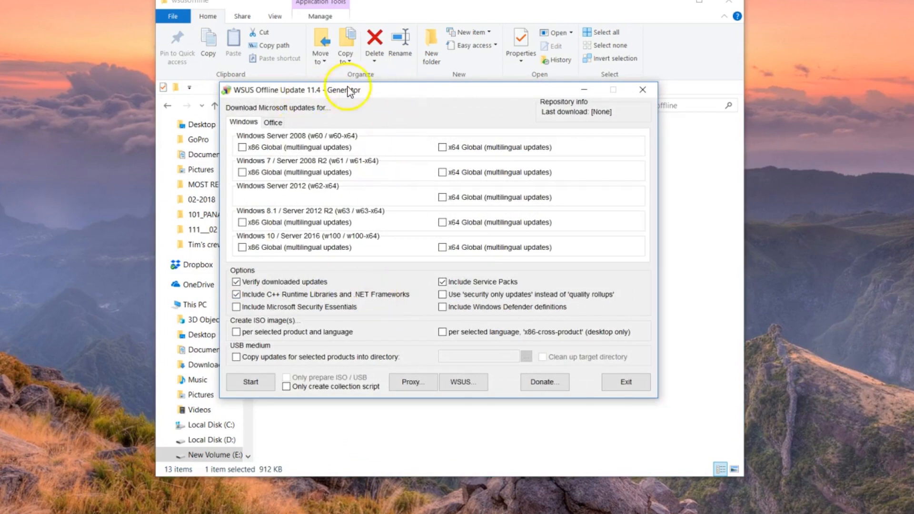
# Enable the option to include Windows Defender definitions in the WSUS Offline Update Generator and close the generator.
pyautogui.moveTo(404, 90); pyautogui.dragTo(407, 83)
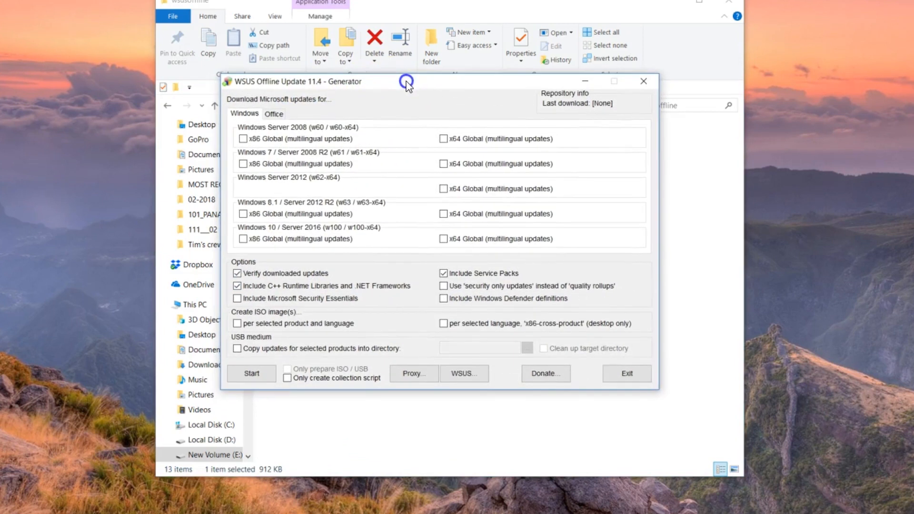
pyautogui.click(428, 96)
pyautogui.moveTo(469, 84); pyautogui.dragTo(474, 87)
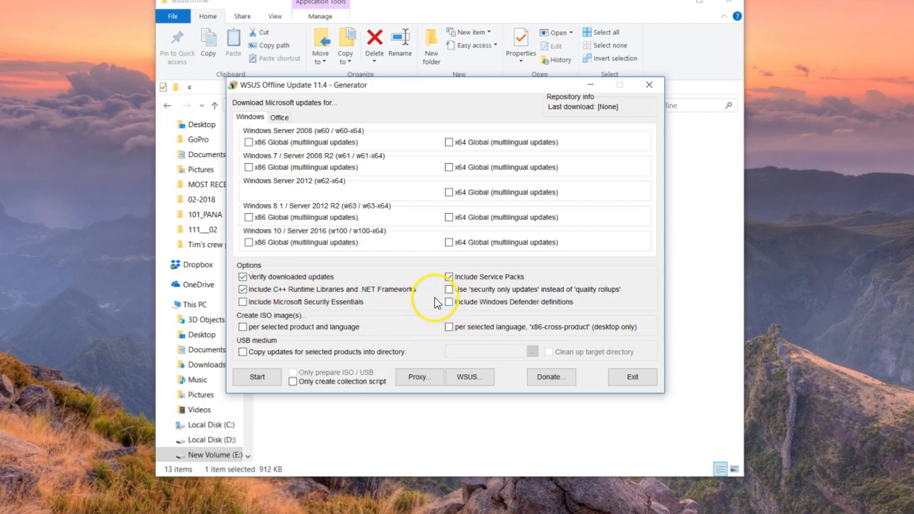
pyautogui.moveTo(440, 297); pyautogui.dragTo(579, 305)
pyautogui.press('Escape')
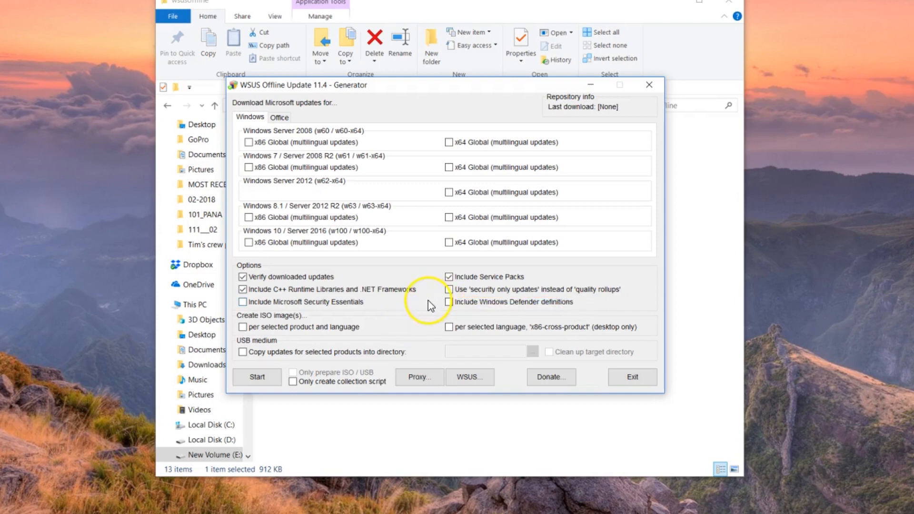
pyautogui.click(448, 301)
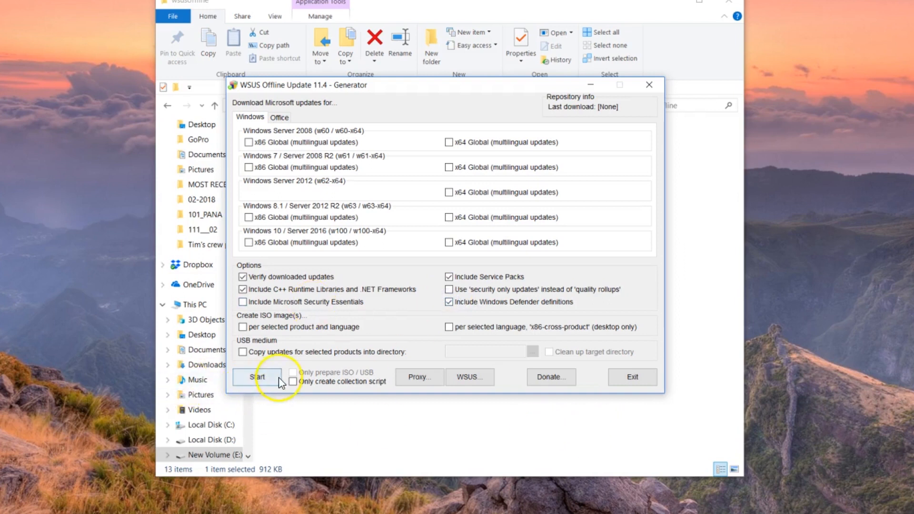
pyautogui.click(253, 377)
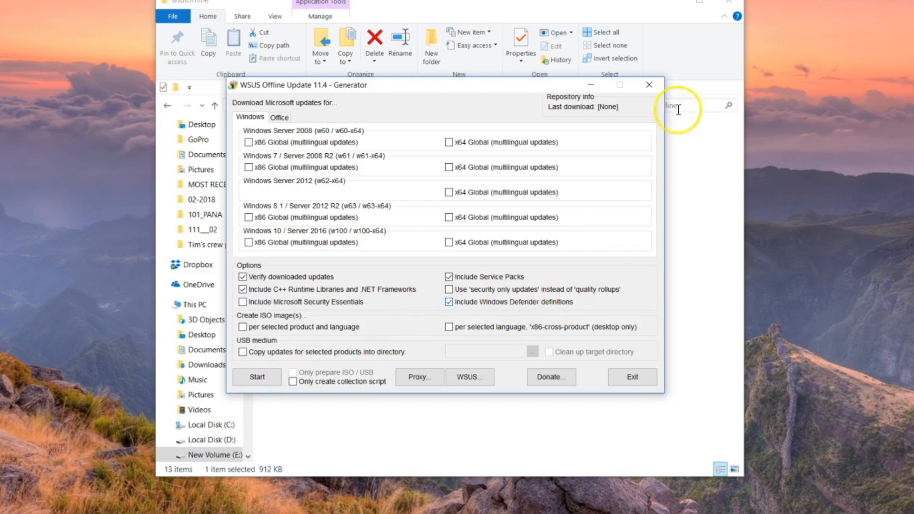
pyautogui.click(649, 86)
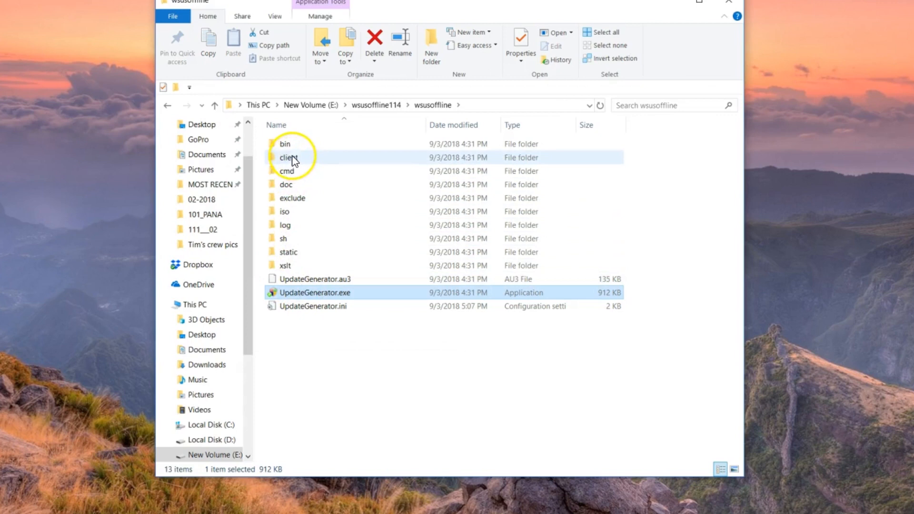
# Launch UpdateInstaller.exe from the client folder, view its installation options and close the installer.
pyautogui.doubleClick(310, 162)
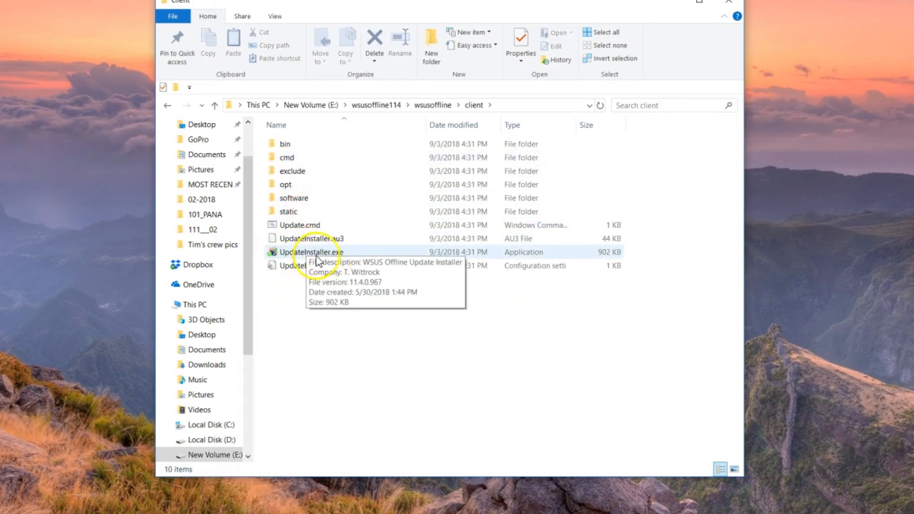
pyautogui.click(295, 253)
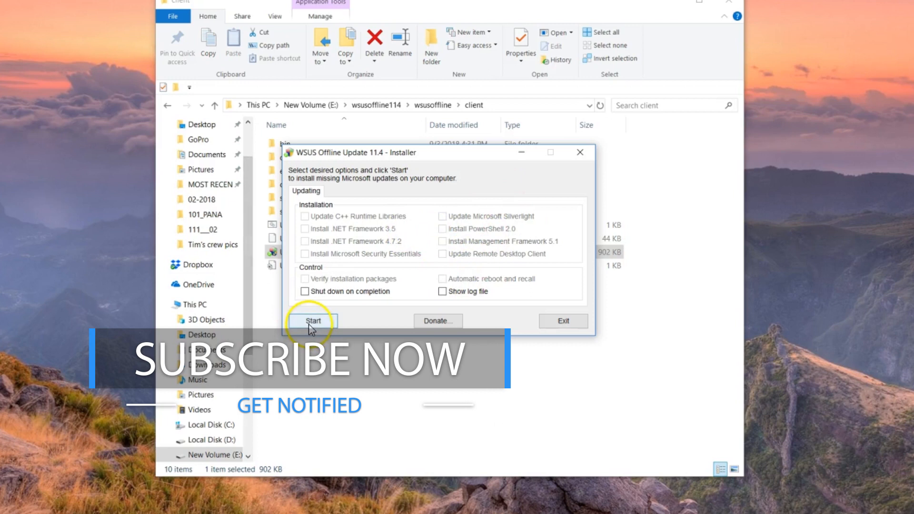
pyautogui.click(581, 154)
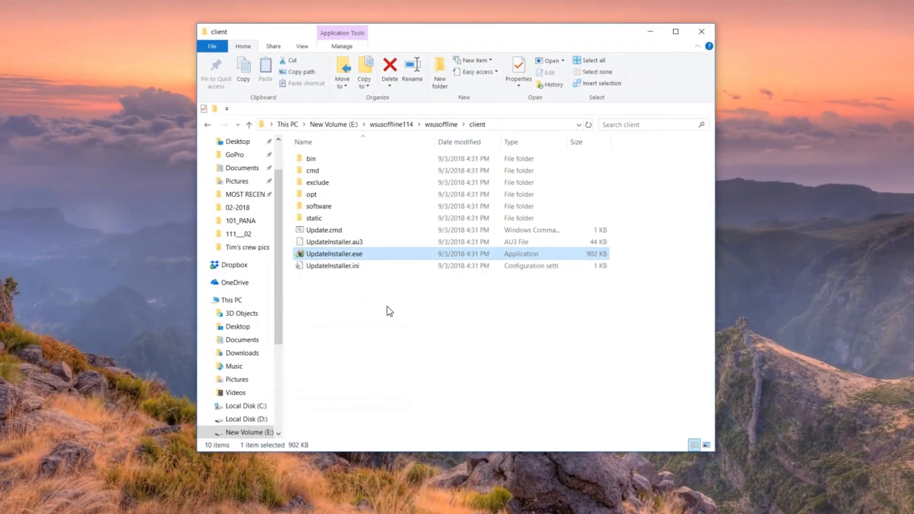
# Close the client folder window.
pyautogui.click(446, 292)
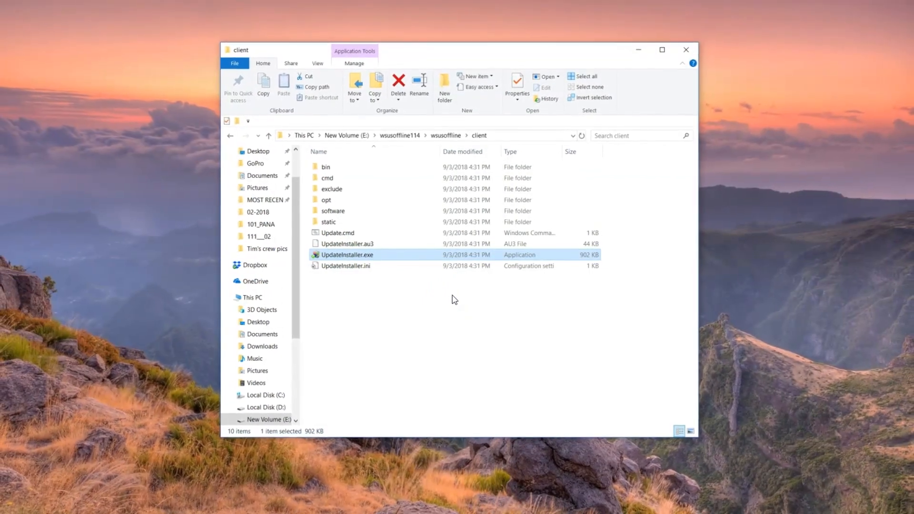
pyautogui.click(457, 297)
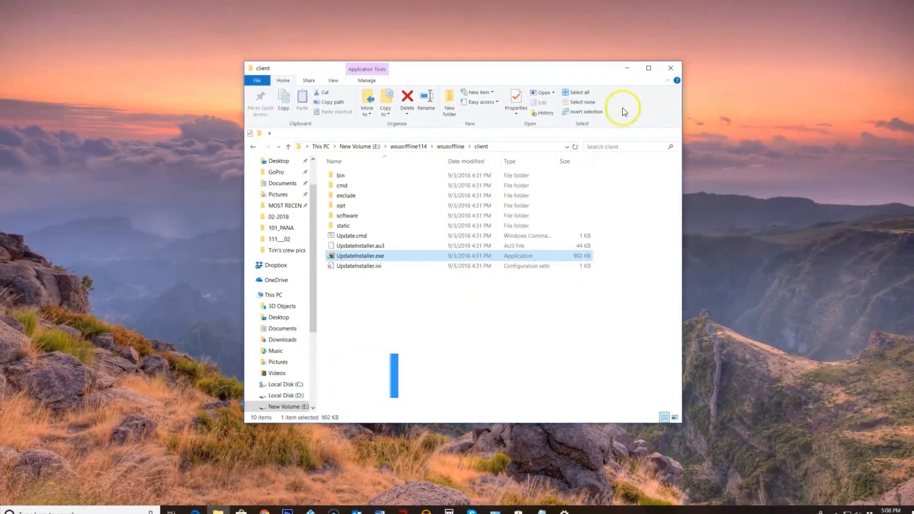
pyautogui.click(670, 68)
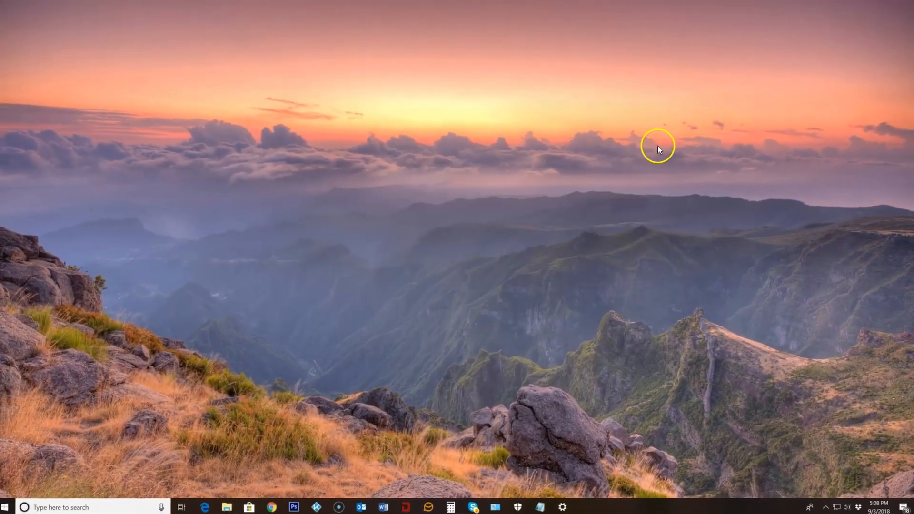